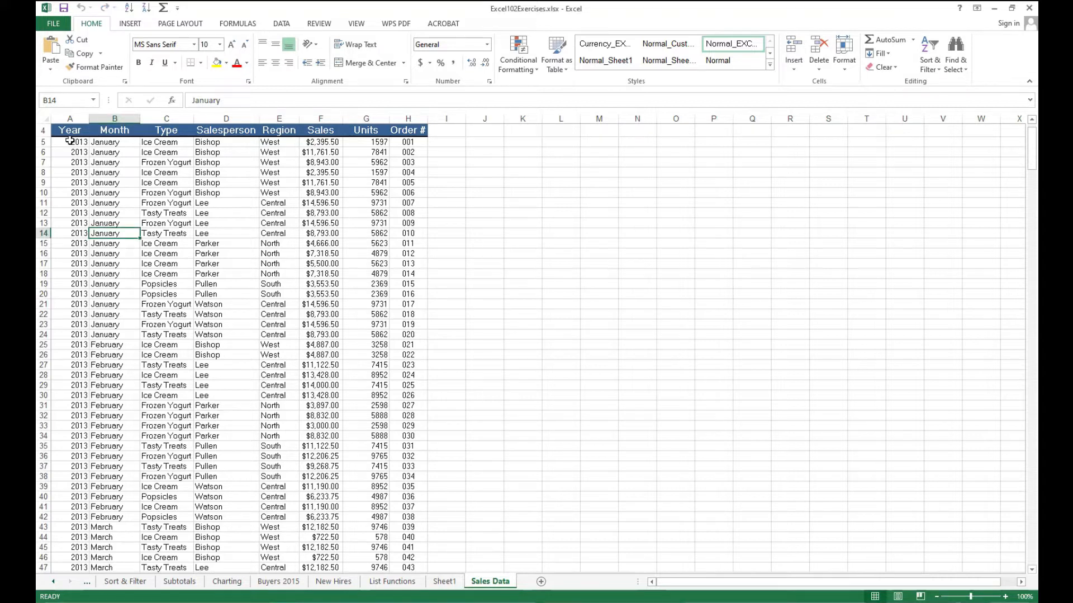
# Select all the sales records below the header row and review them from the last entries back to the sheet's title.
pyautogui.click(68, 141)
pyautogui.moveTo(69, 140); pyautogui.dragTo(406, 188)
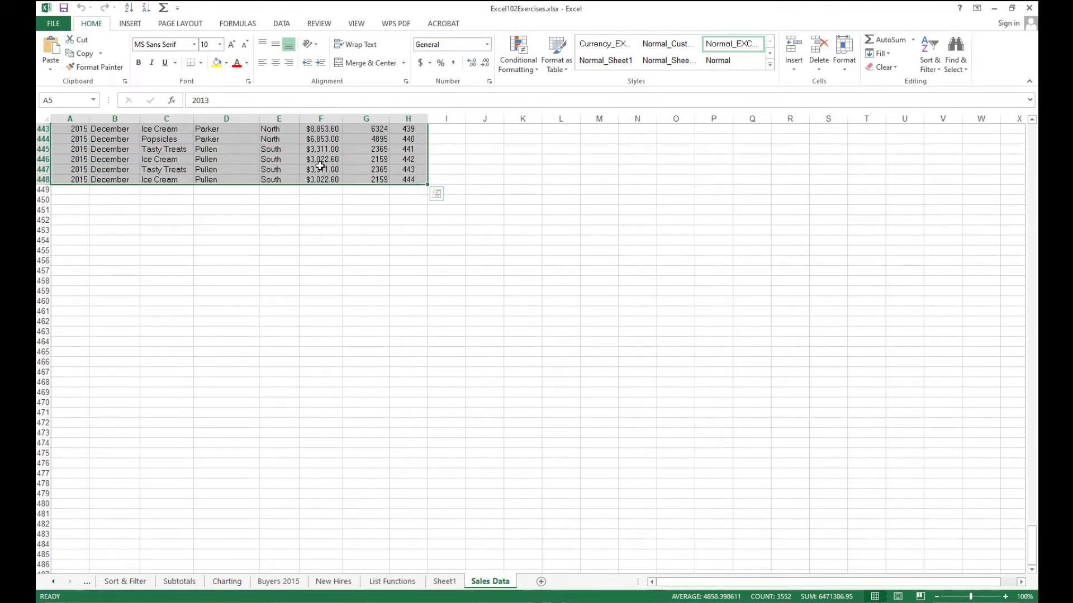
pyautogui.scroll(17, 320, 165)
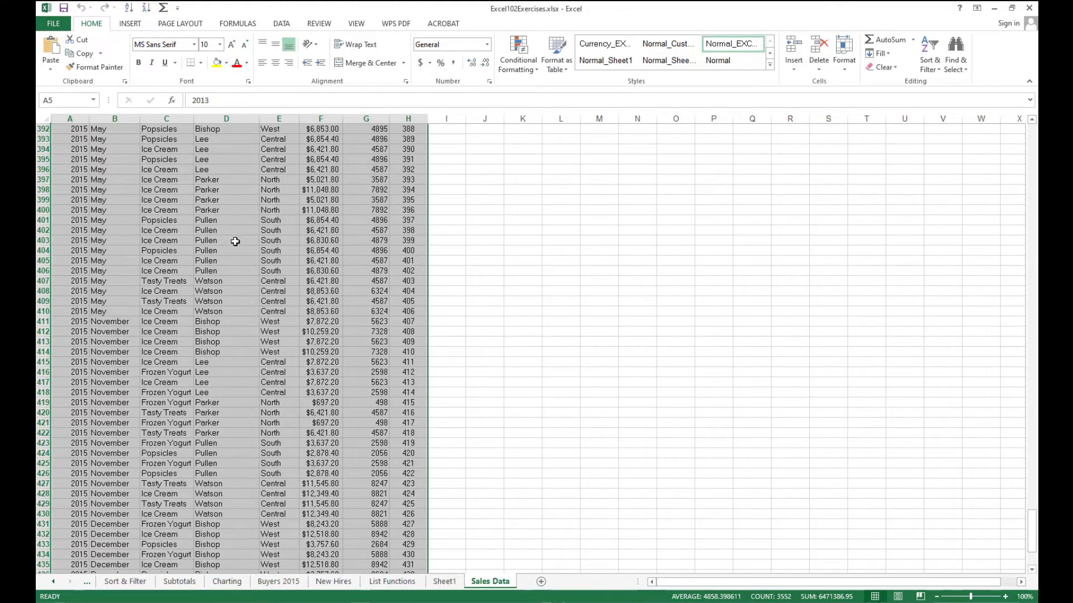
pyautogui.scroll(17, 234, 237)
pyautogui.scroll(14, 235, 233)
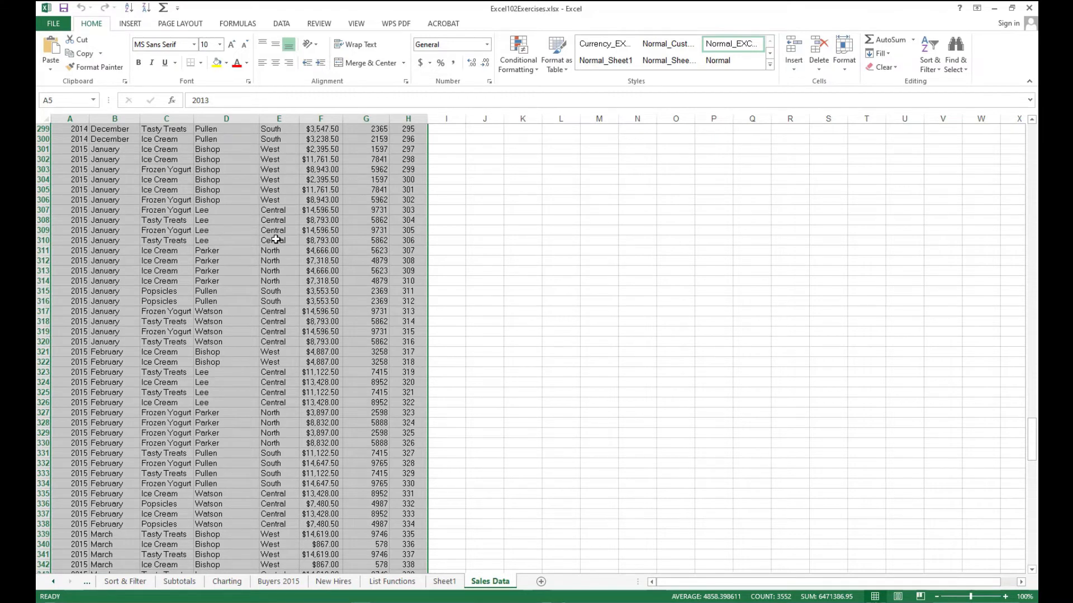
pyautogui.click(256, 240)
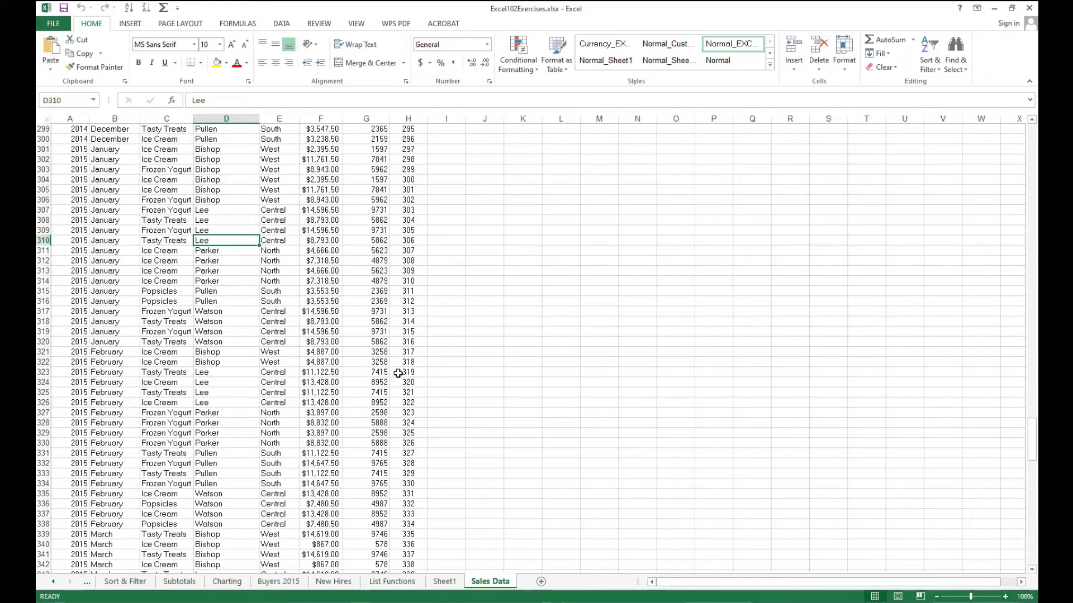
pyautogui.scroll(18, 297, 299)
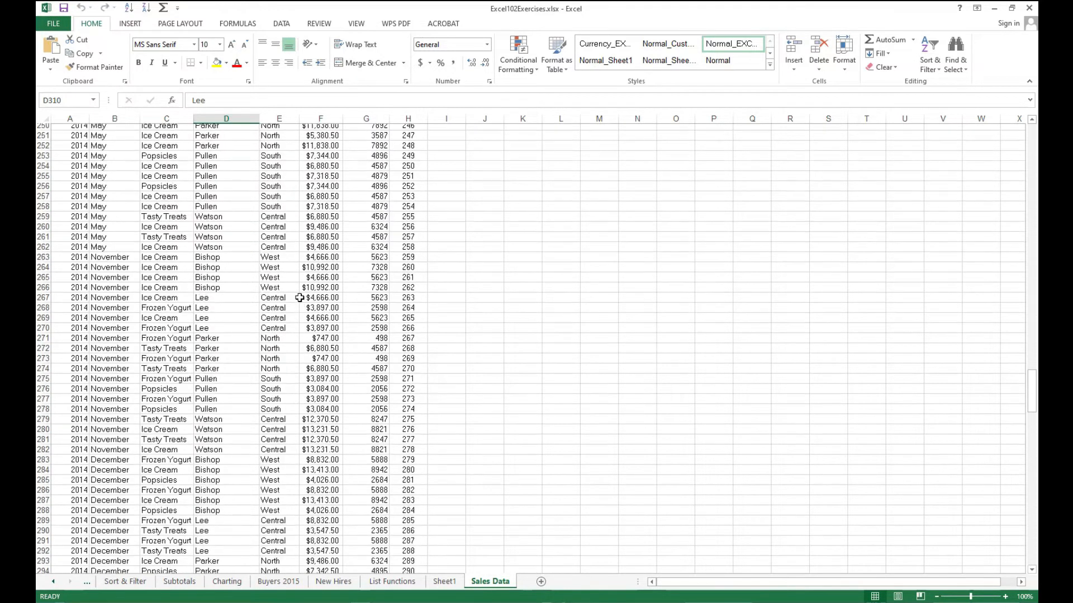
pyautogui.press('pageup')
pyautogui.press('pageup')
pyautogui.press('pageup')
pyautogui.press('pageup')
pyautogui.press('pageup')
pyautogui.press('pageup')
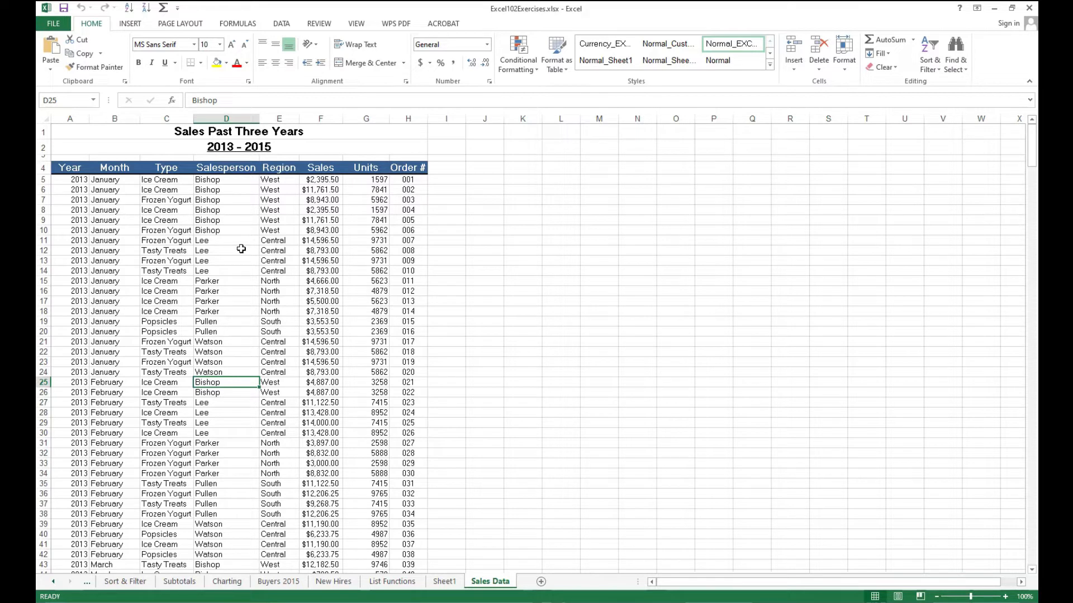
# Format the sales data range A4:H448 as a table with headers, using a blue style from the Medium group.
pyautogui.click(222, 302)
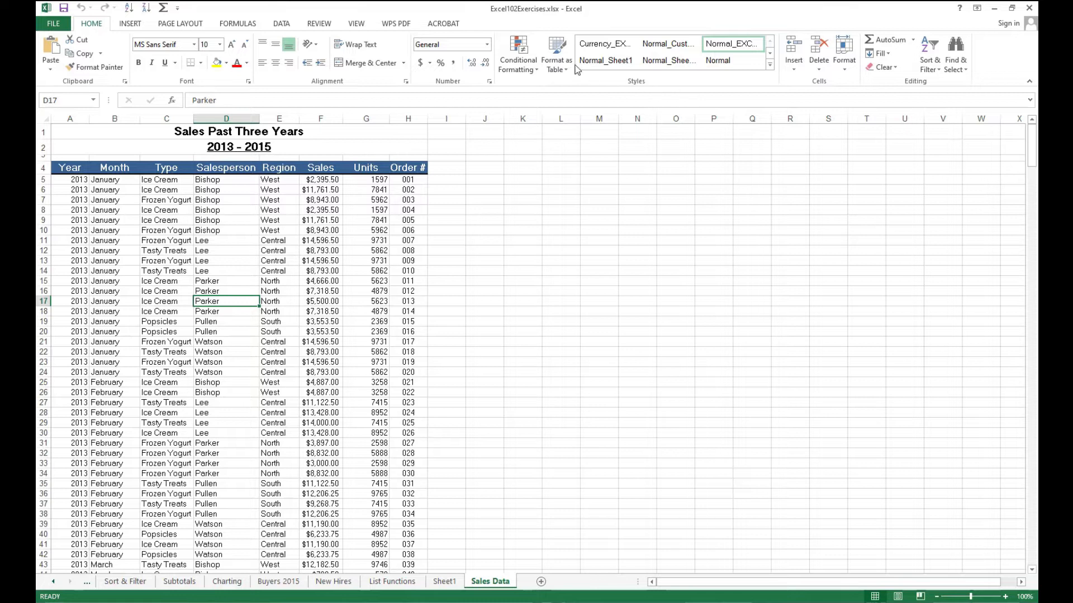
pyautogui.click(556, 62)
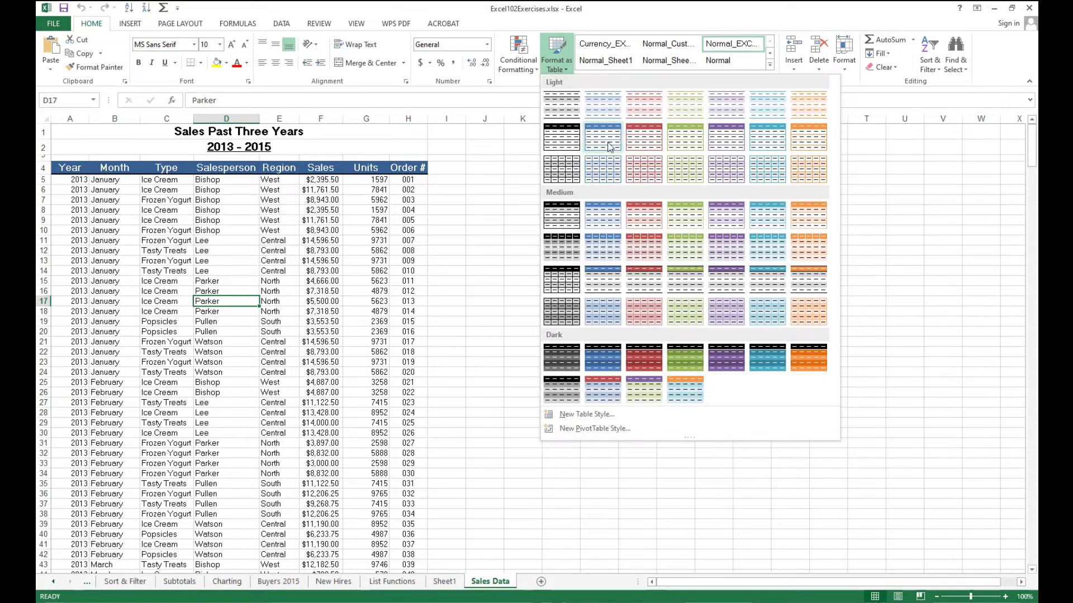
pyautogui.click(599, 222)
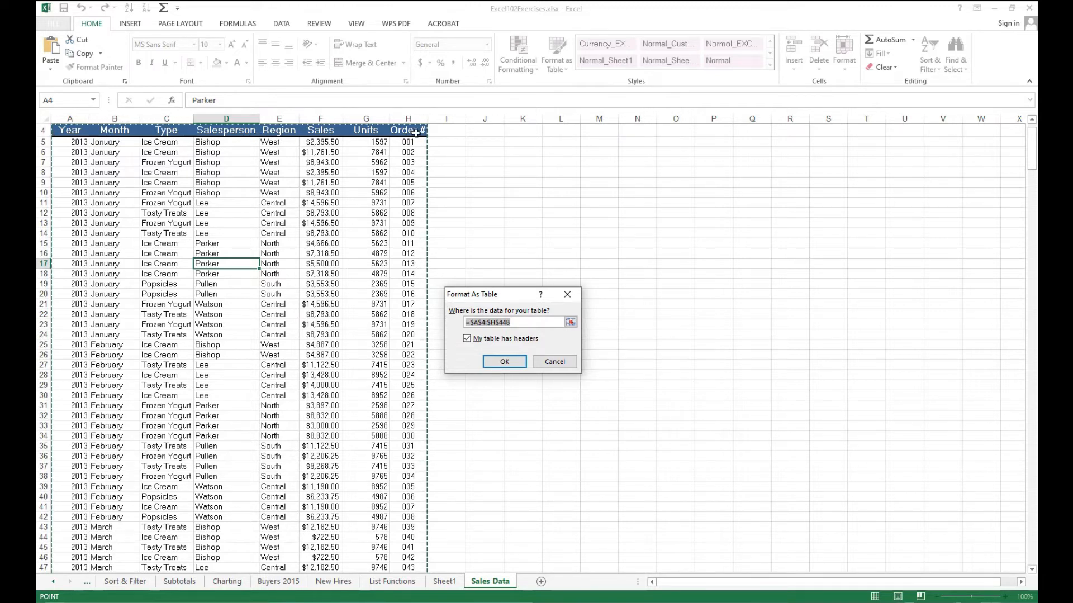
pyautogui.click(504, 361)
# Rename the sales table as GodisnjaProdaja.
pyautogui.click(161, 254)
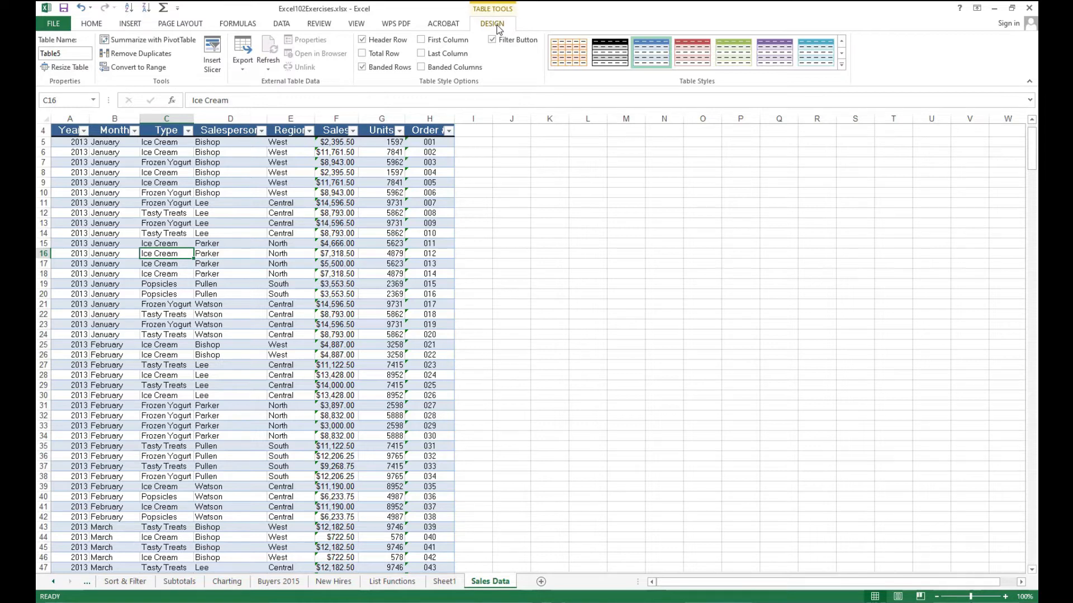
pyautogui.click(76, 56)
pyautogui.write('GodisnjaProdaja')
pyautogui.press('Return')
pyautogui.click(224, 354)
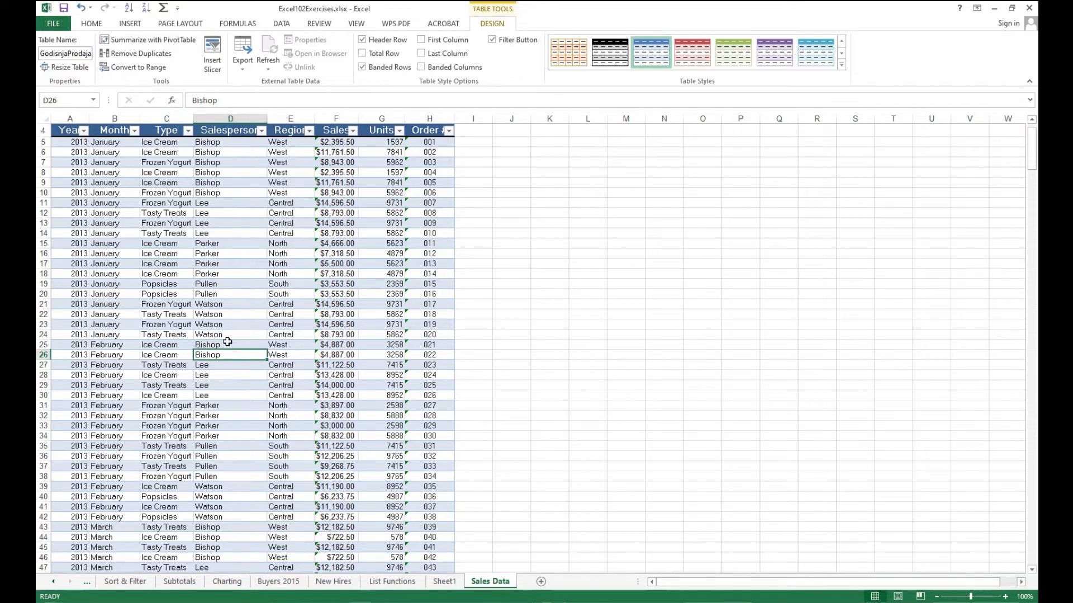
# Create a PivotTable from the GodisnjaProdaja table on a new worksheet.
pyautogui.click(129, 25)
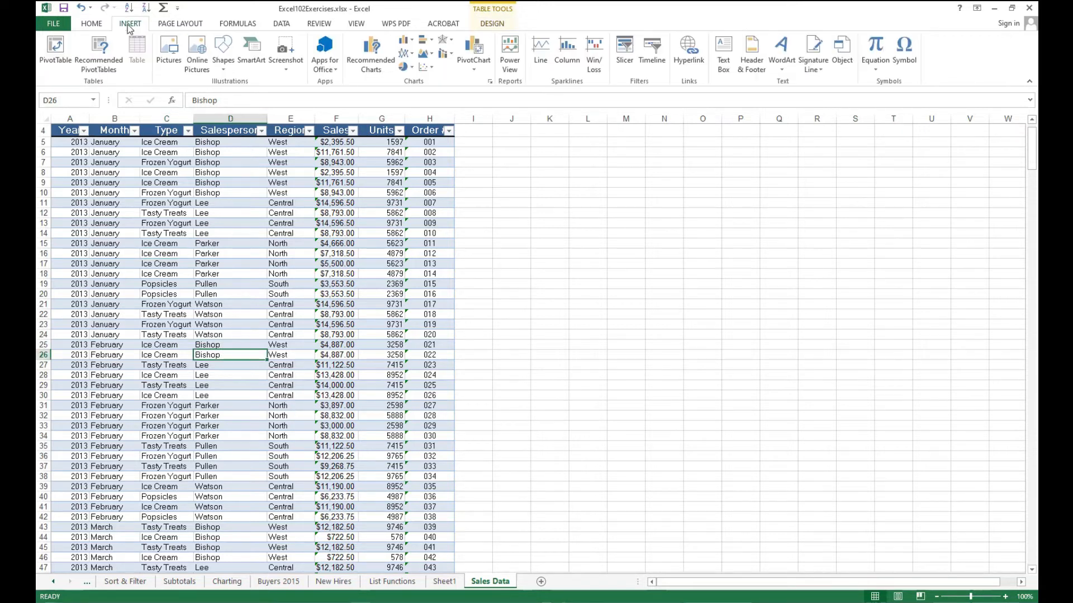
pyautogui.click(55, 49)
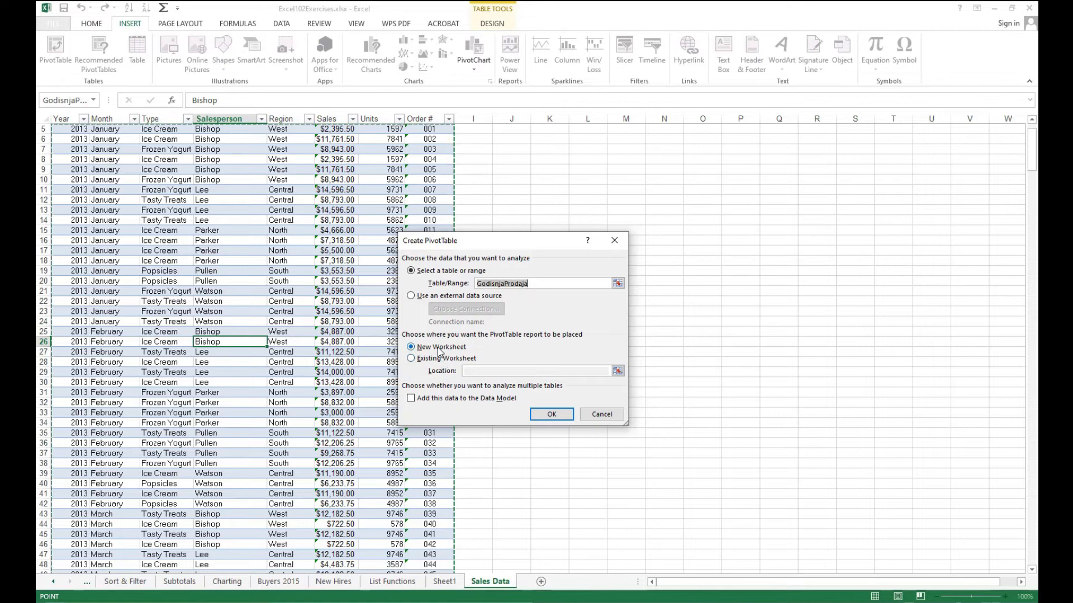
pyautogui.click(447, 350)
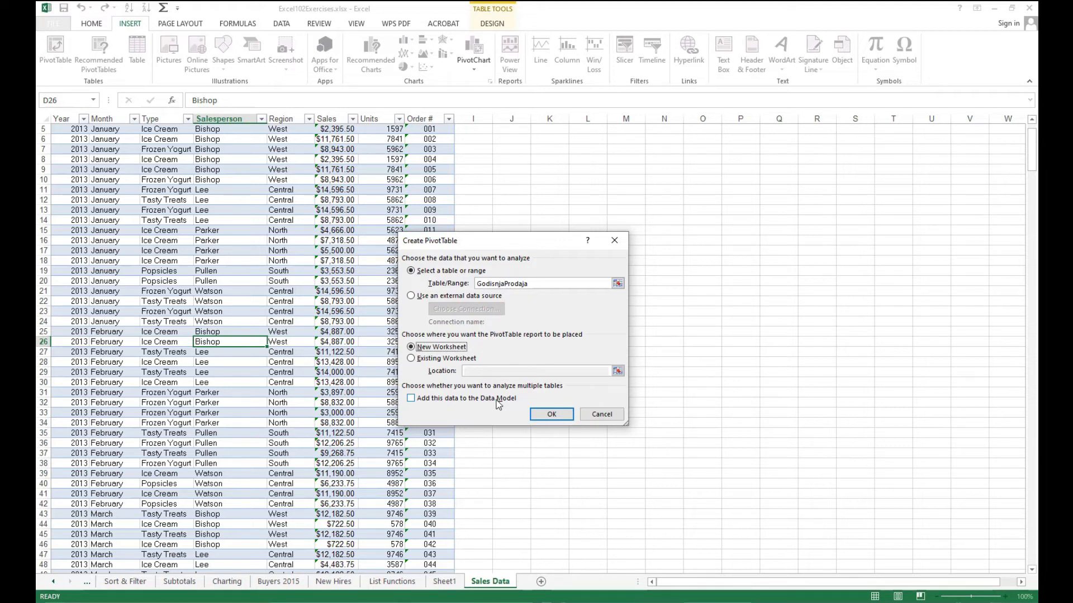
pyautogui.click(545, 418)
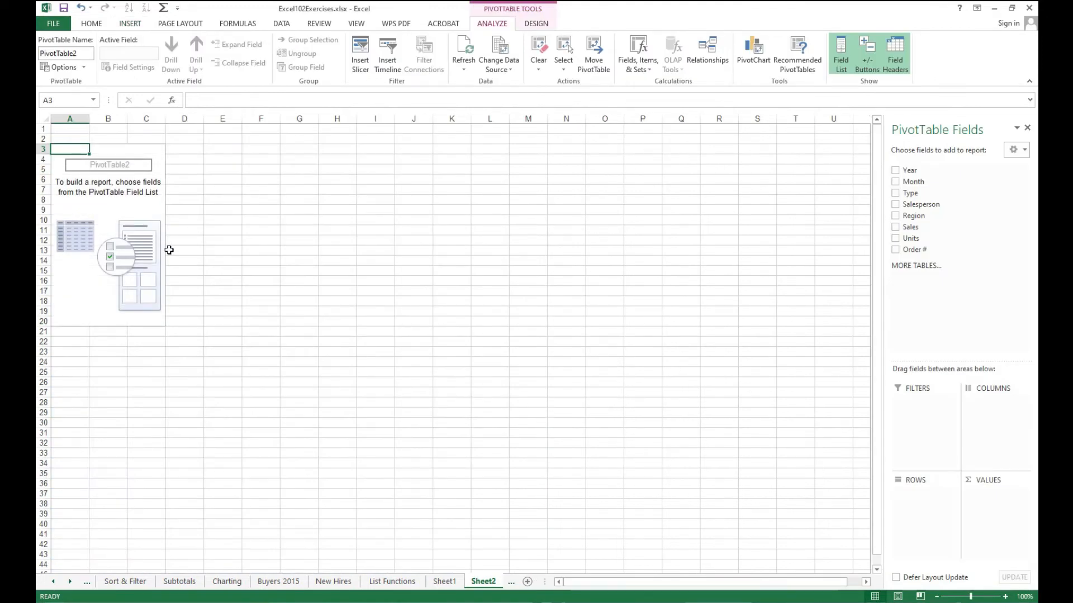
# Delete the empty Sheet1 worksheet.
pyautogui.rightClick(444, 582)
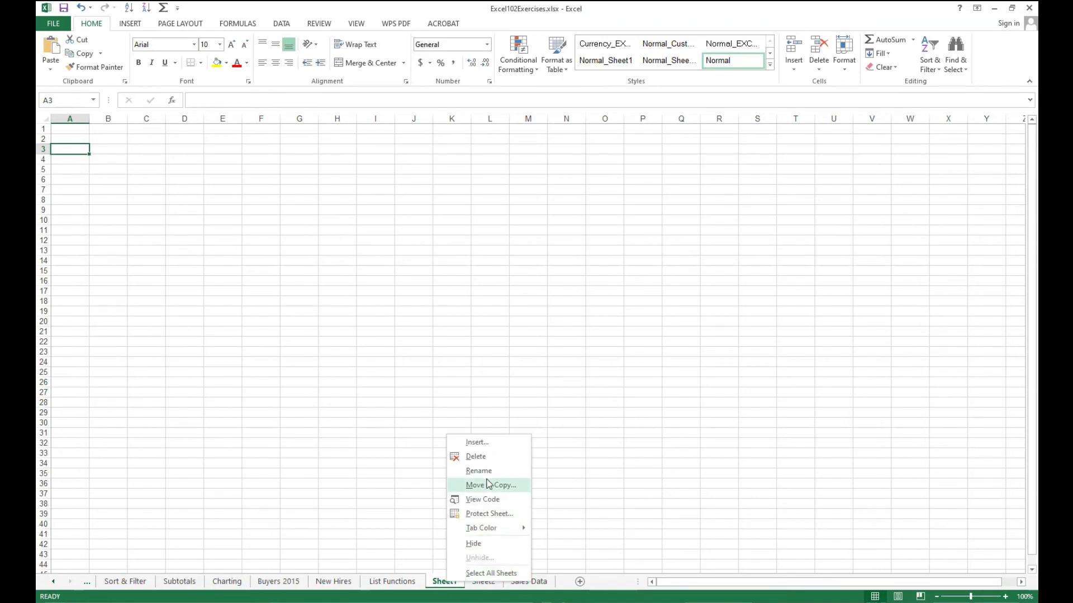
pyautogui.click(484, 456)
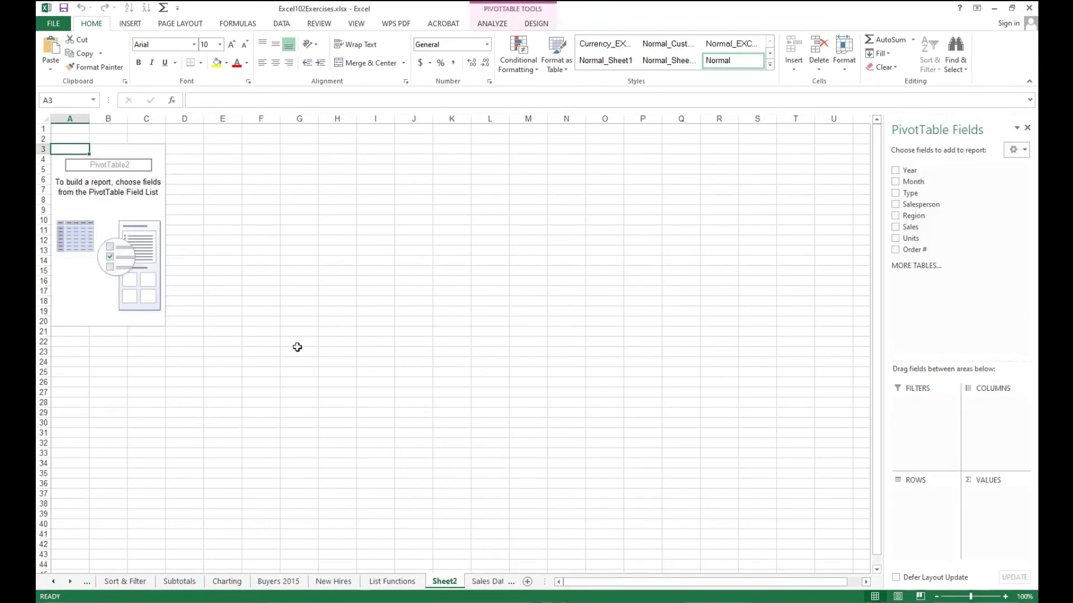
# Select cells outside and inside the empty PivotTable area on Sheet2 to examine how the field list responds.
pyautogui.click(221, 253)
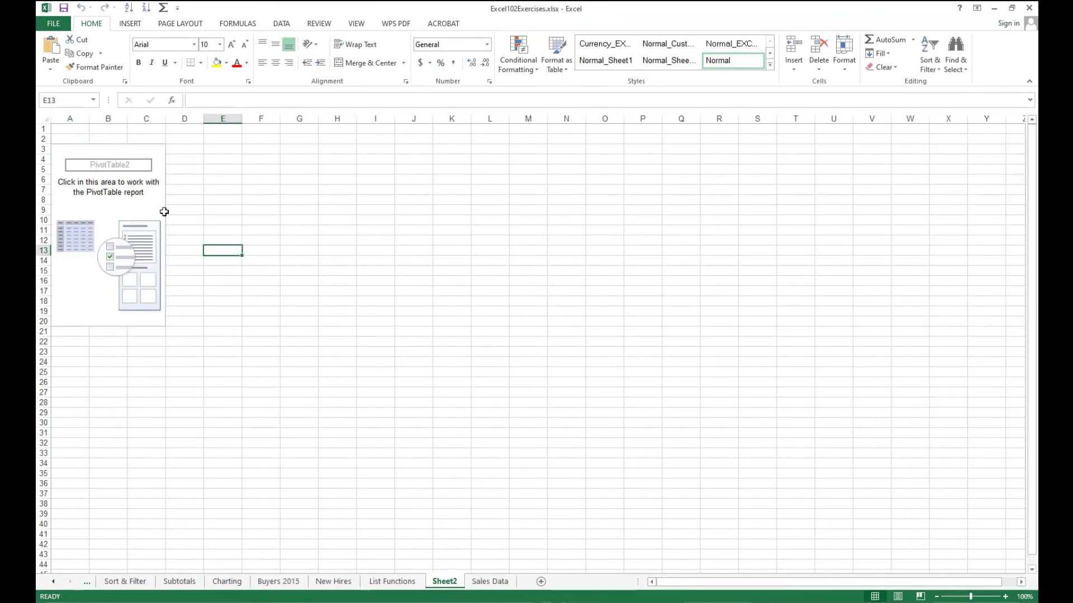
pyautogui.click(120, 199)
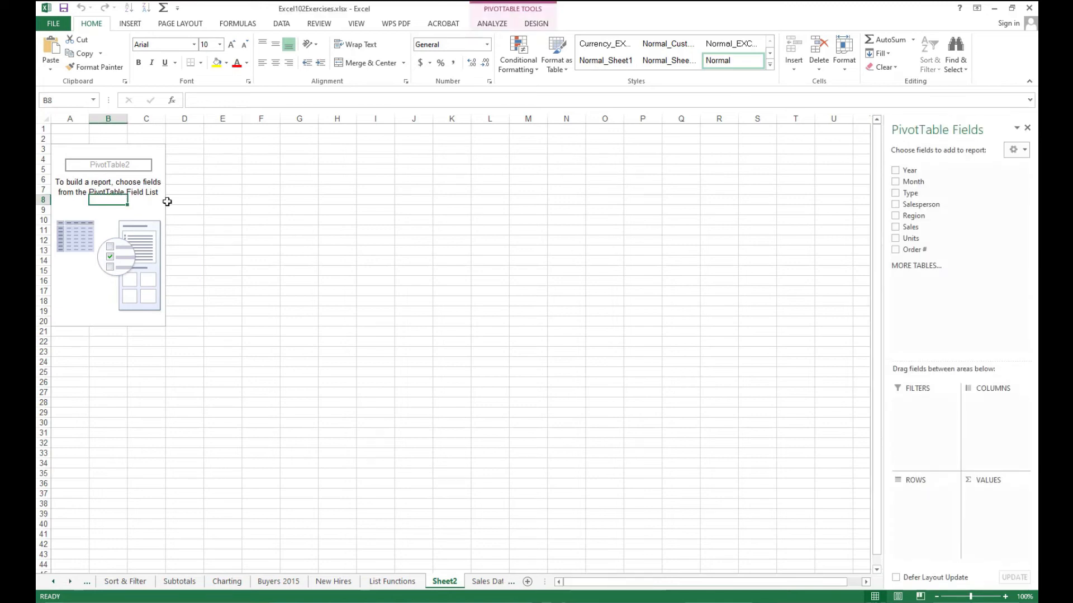
pyautogui.click(117, 156)
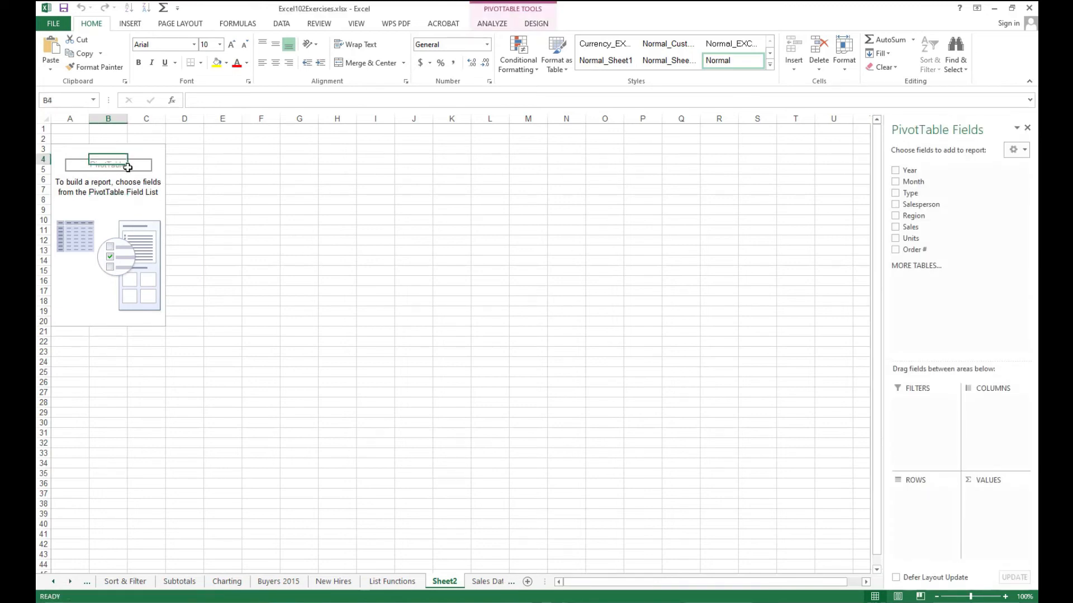
pyautogui.click(130, 168)
pyautogui.click(112, 153)
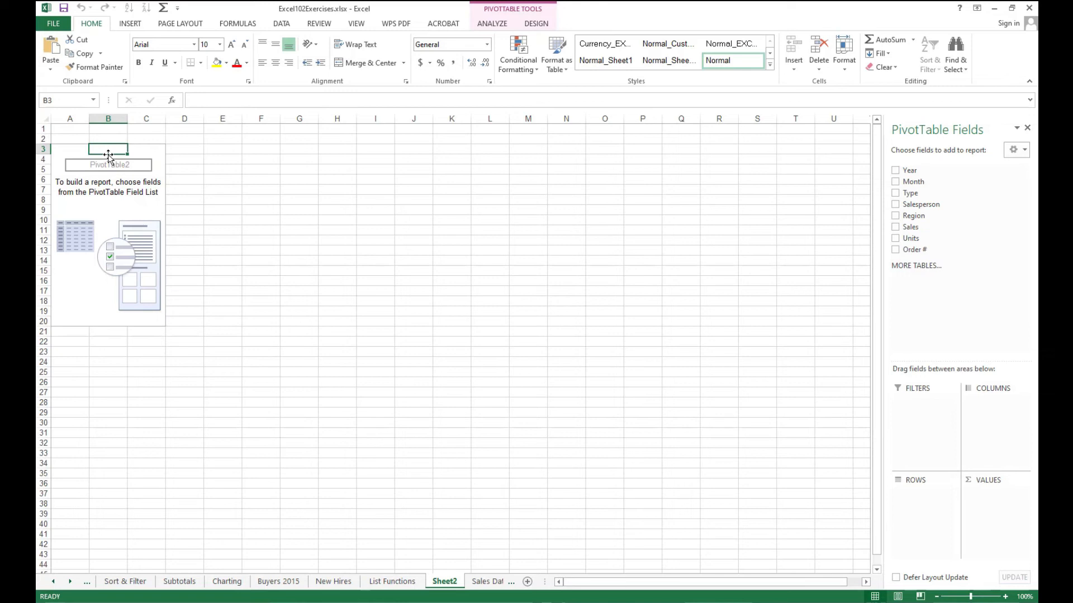